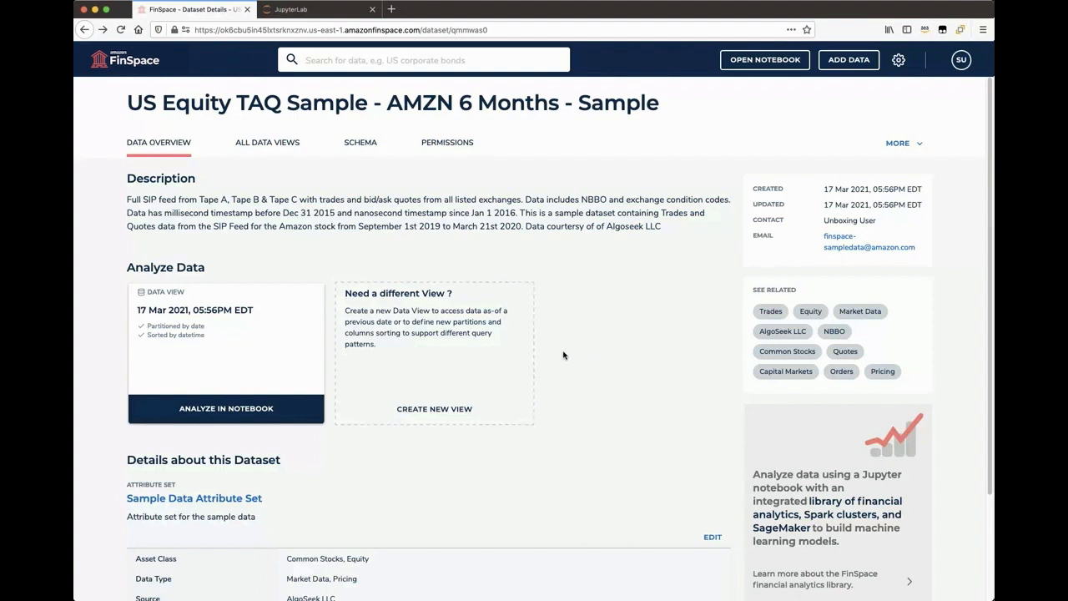
Start a new data view for the dataset, trying the Auto-Update view type before returning it to Static
click(443, 410)
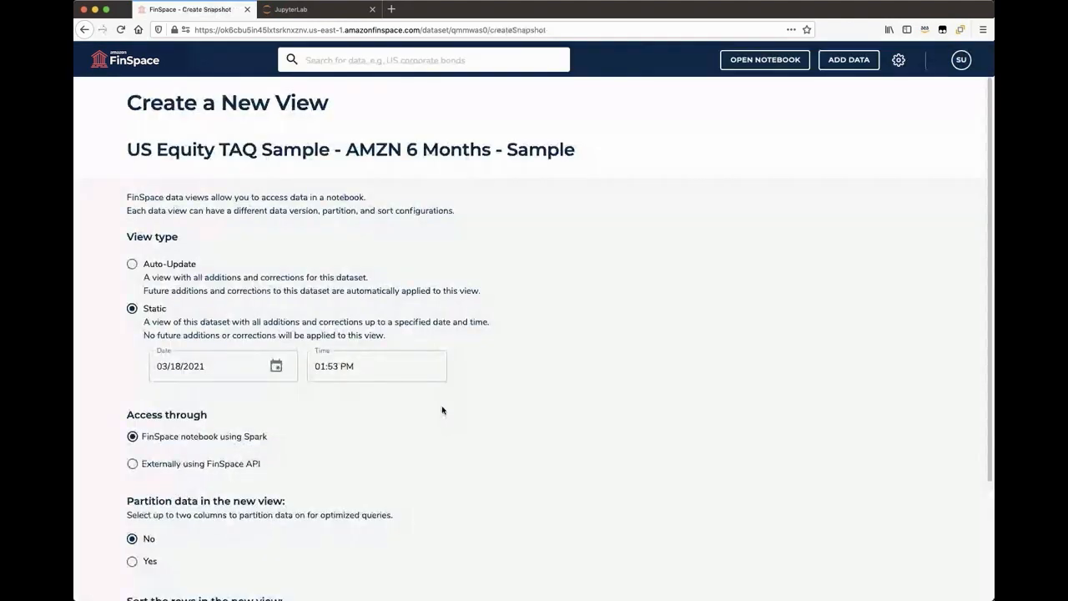
click(185, 267)
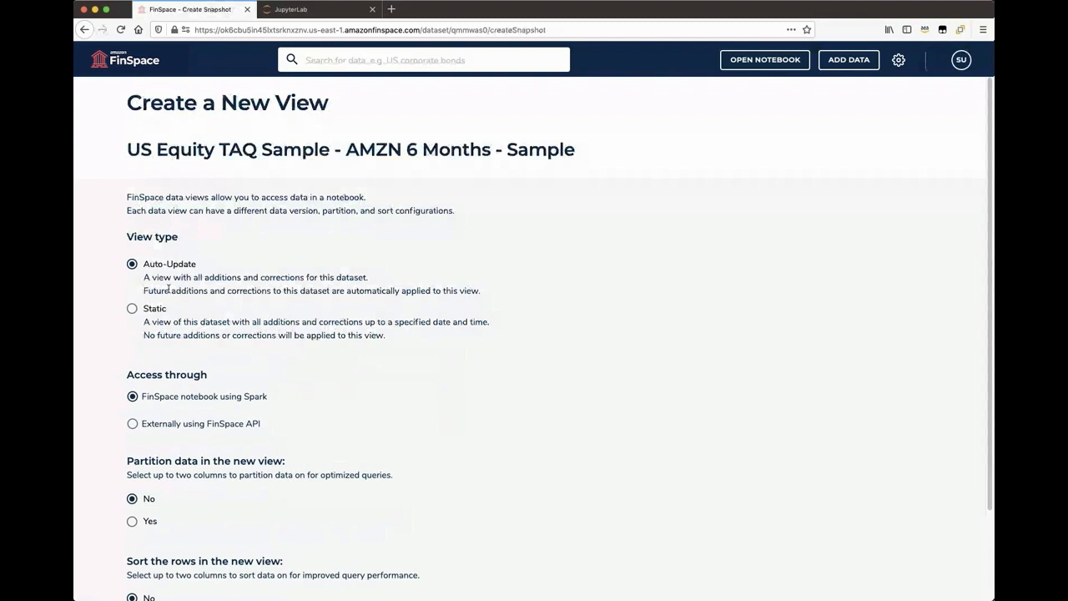
click(156, 314)
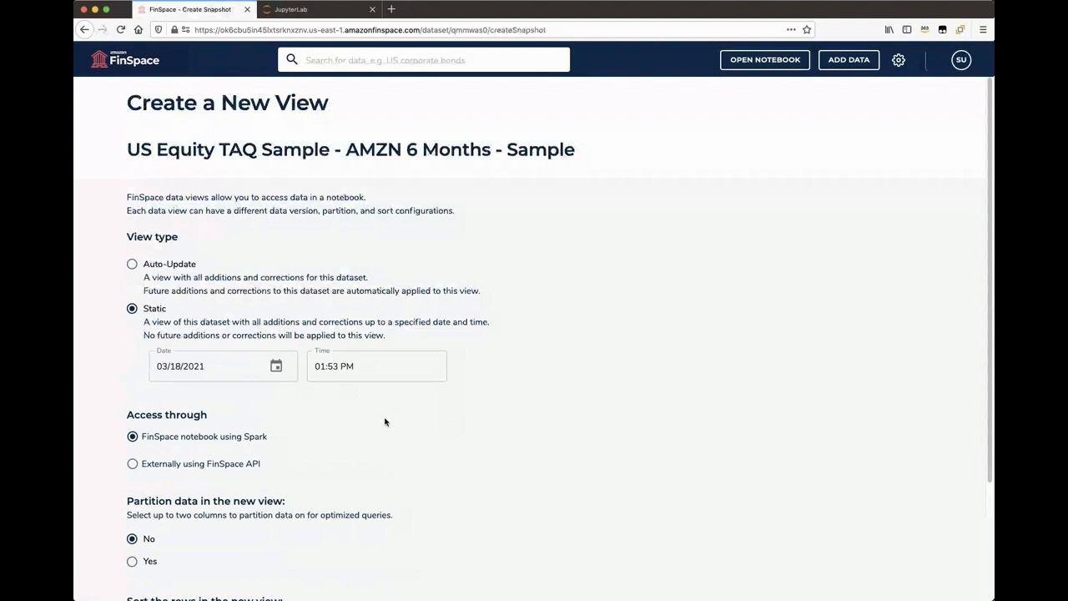
Set access to Externally using FinSpace API with Delimited Text format, comma delimiter, no compression and the header on
scroll(384, 422, down, 3)
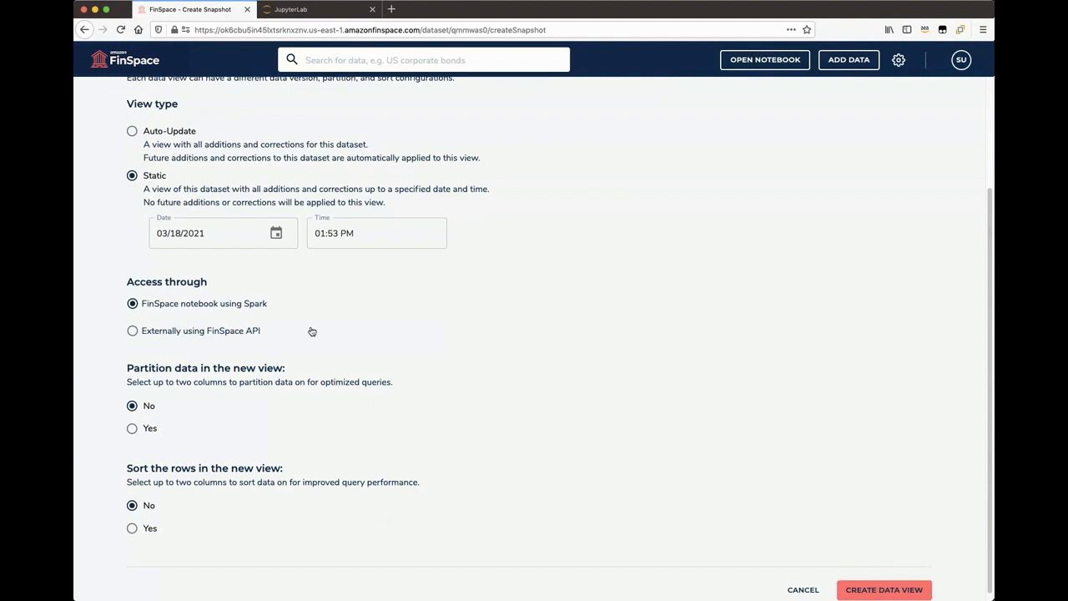
click(201, 332)
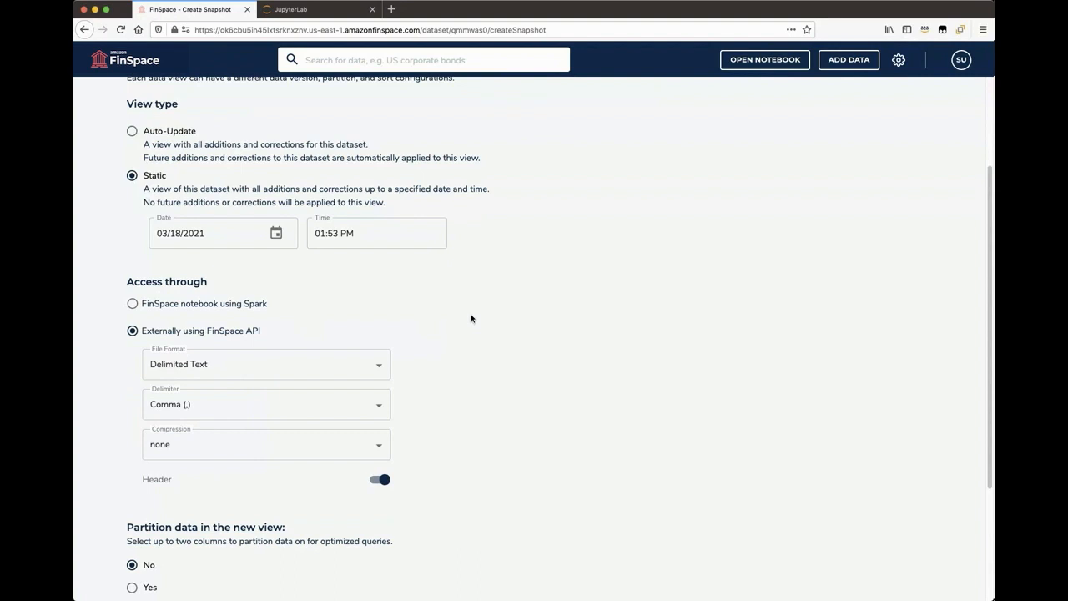
click(238, 368)
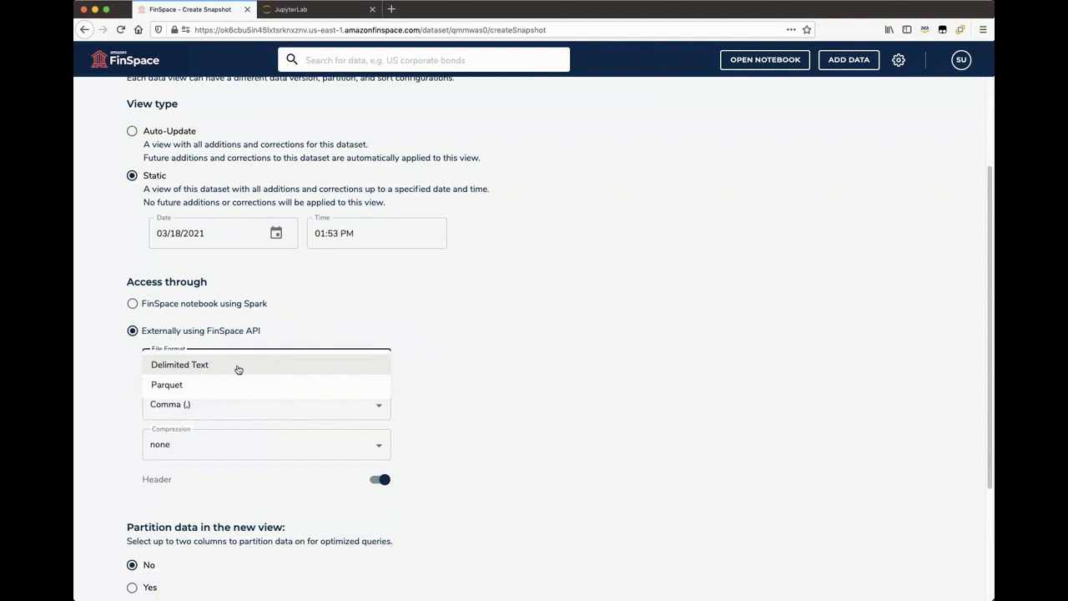
click(237, 369)
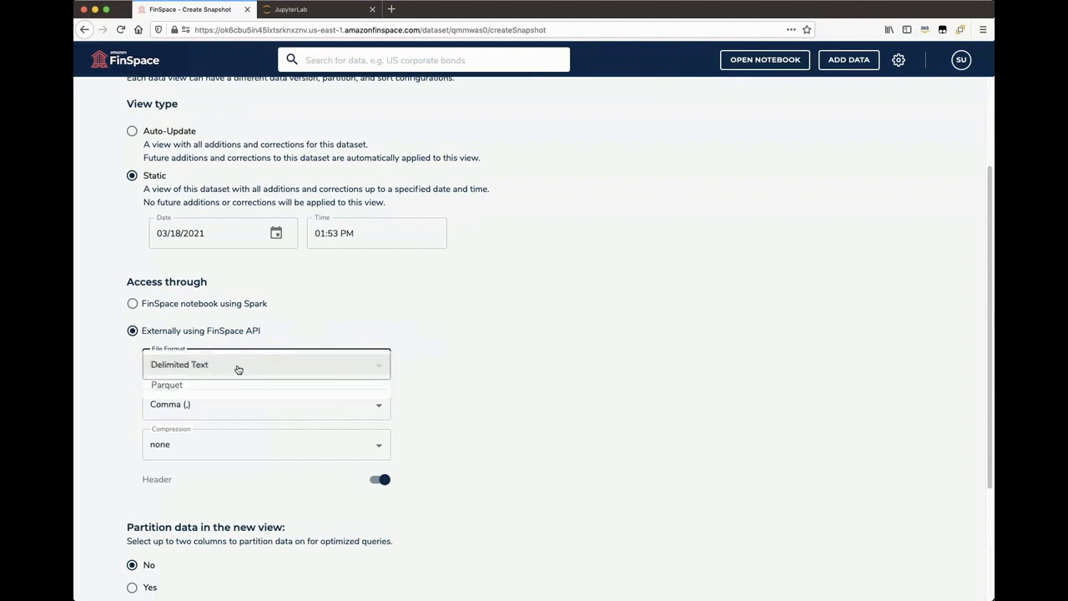
click(230, 409)
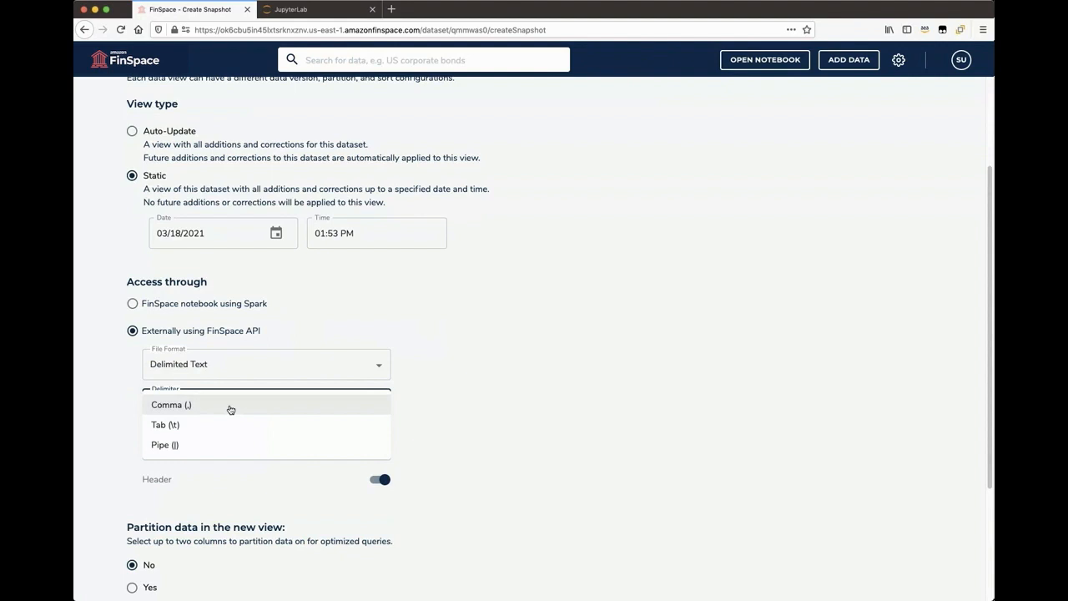
click(230, 408)
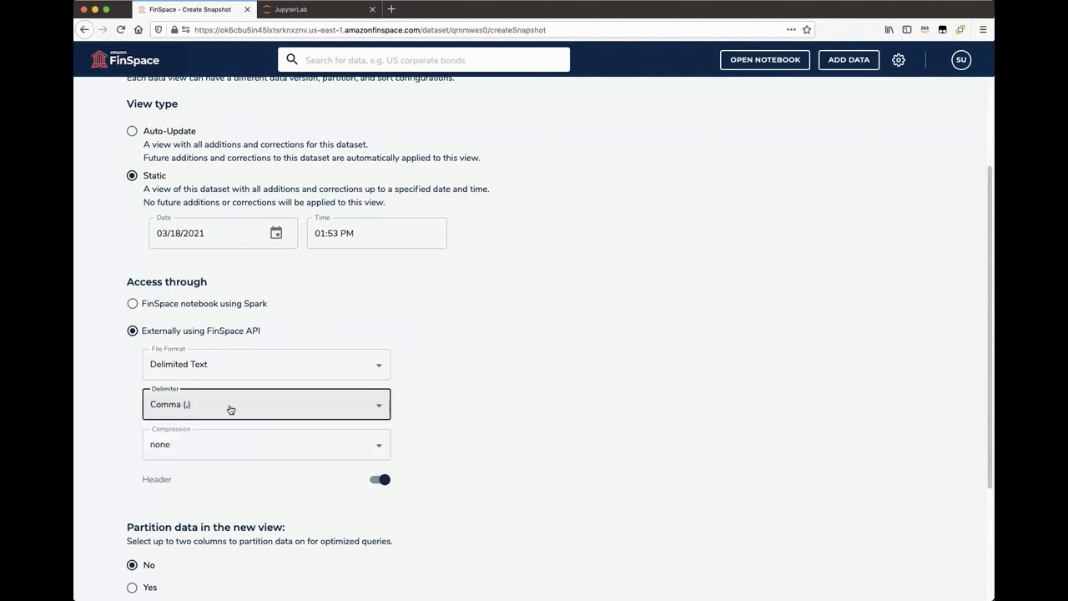
click(214, 448)
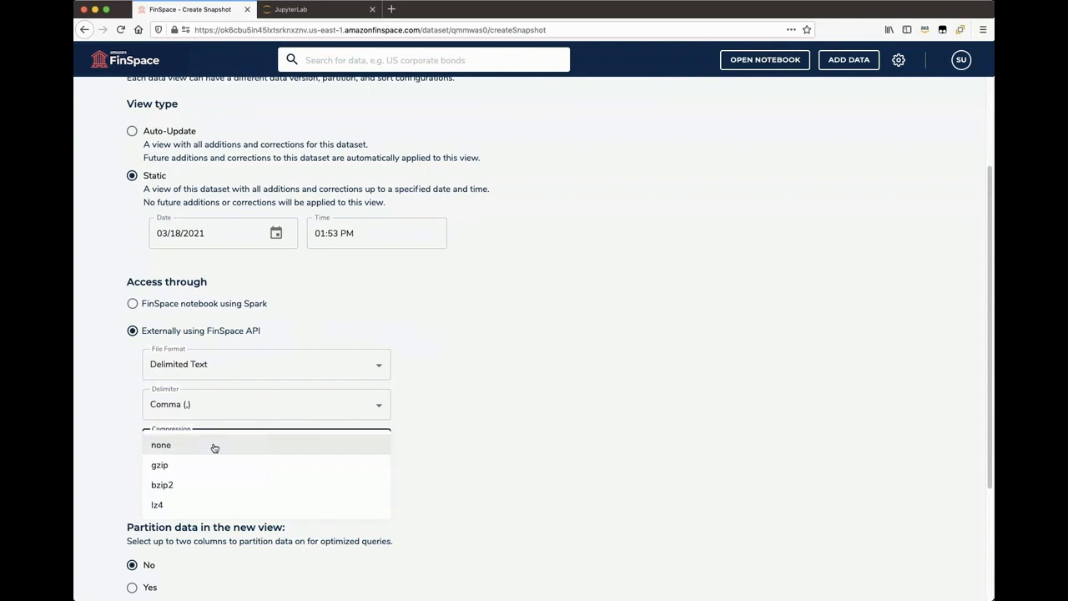
click(214, 447)
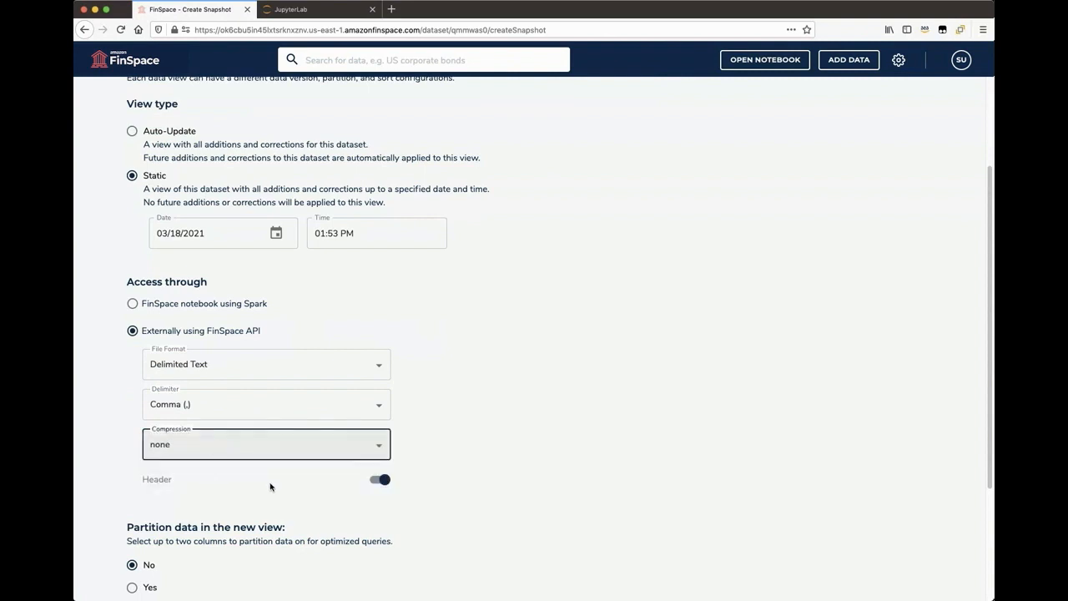
click(379, 481)
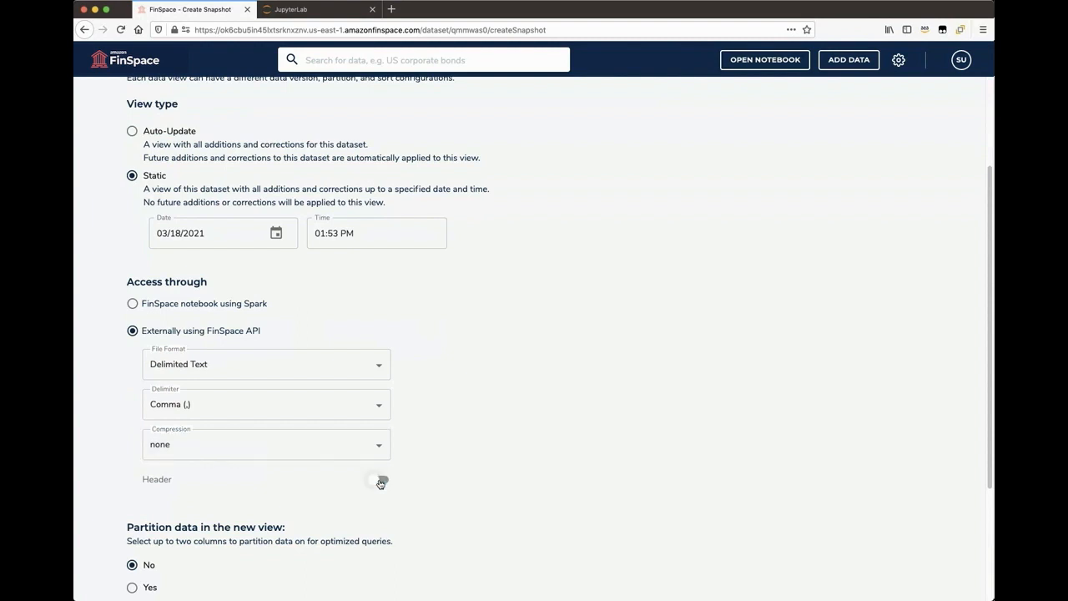
click(379, 481)
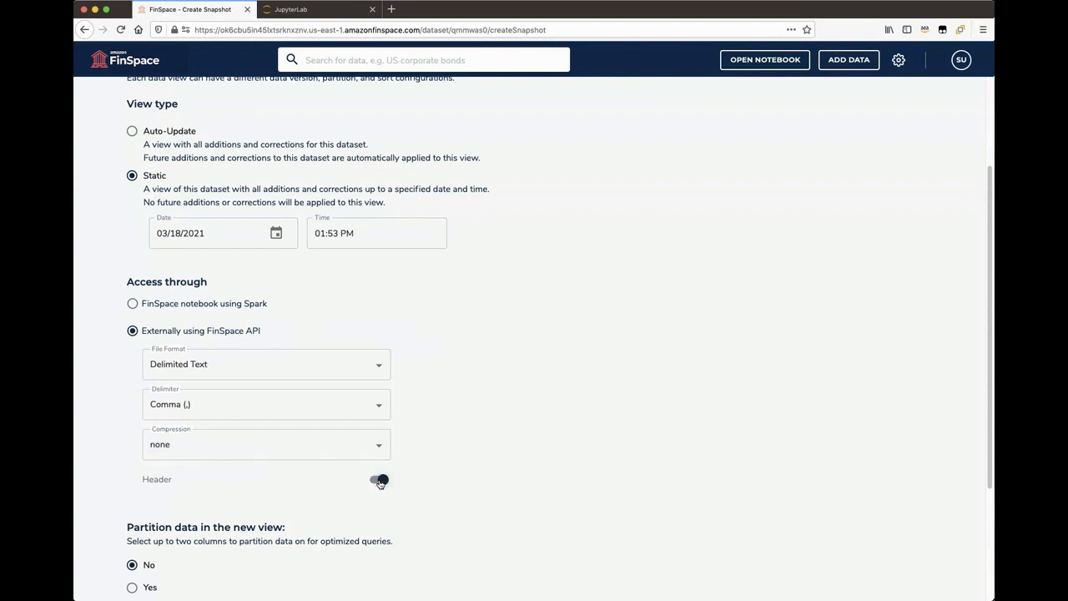
Change the external access file format to Parquet with compression set to none
click(226, 364)
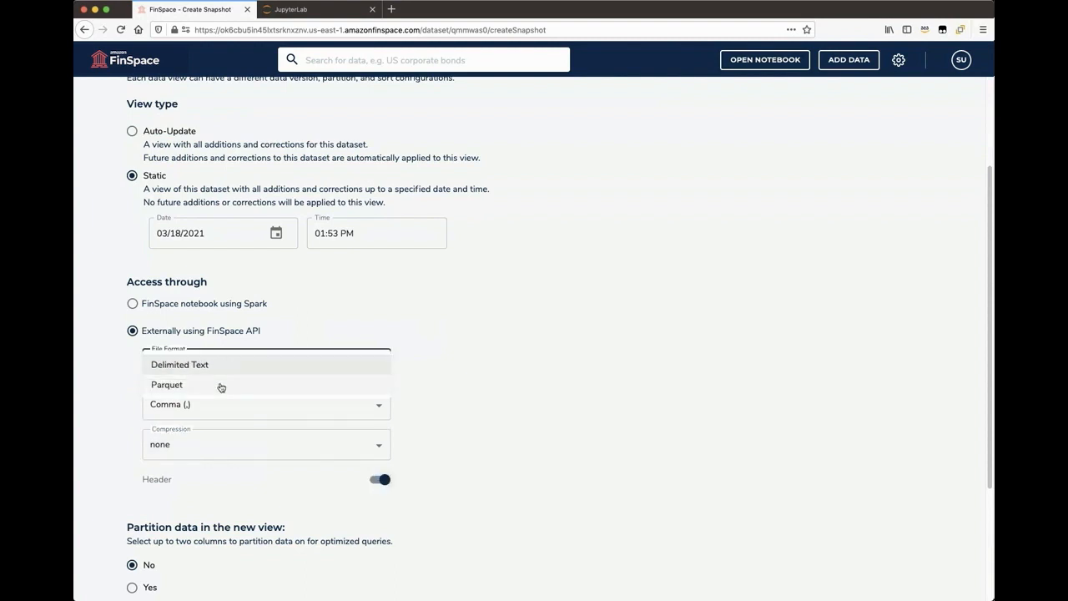
click(221, 385)
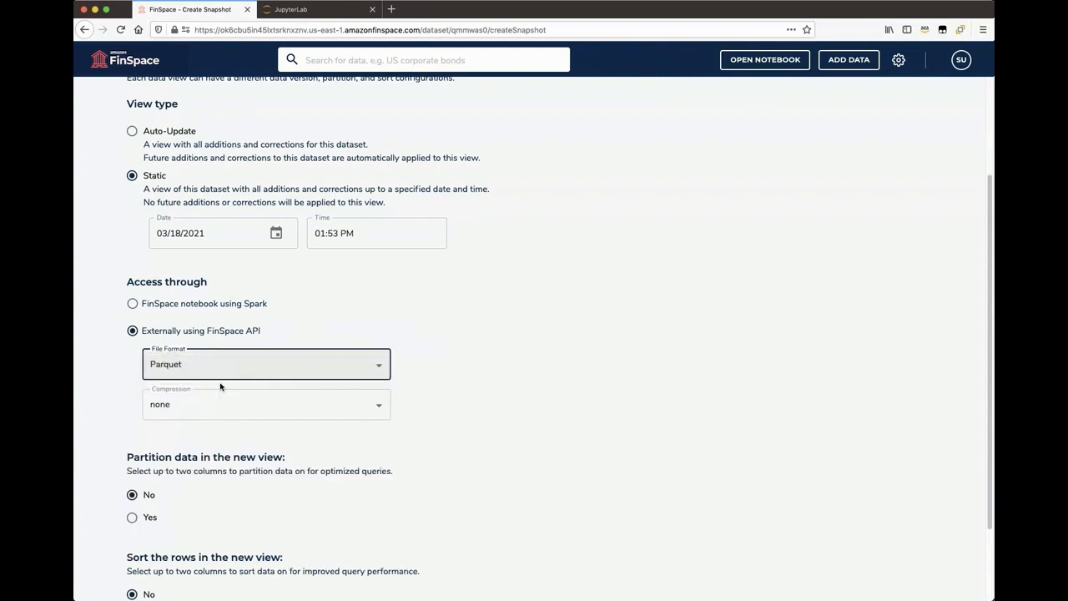
click(214, 406)
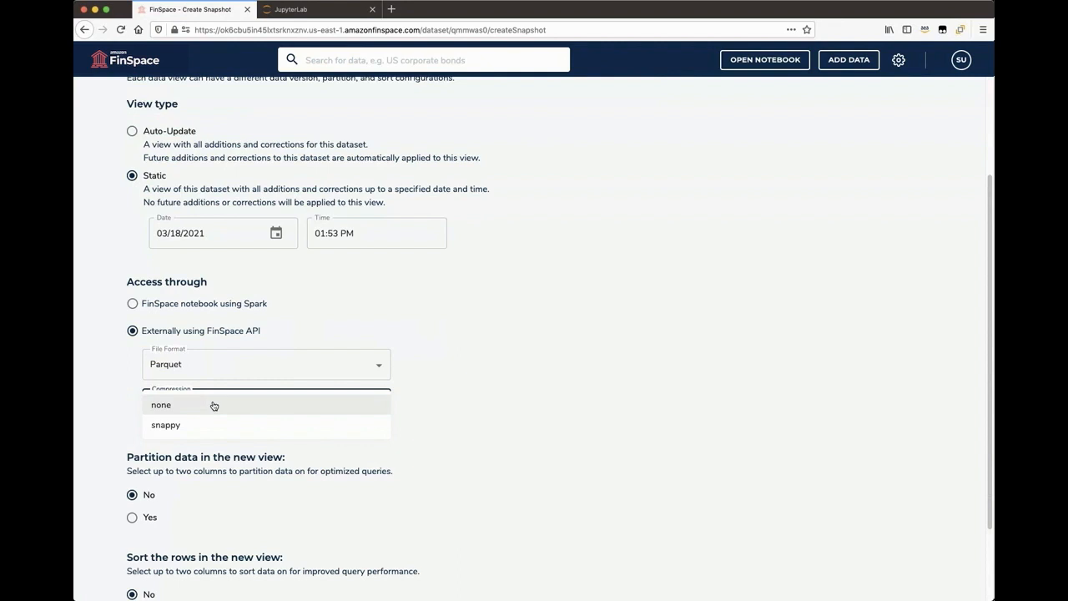
click(213, 406)
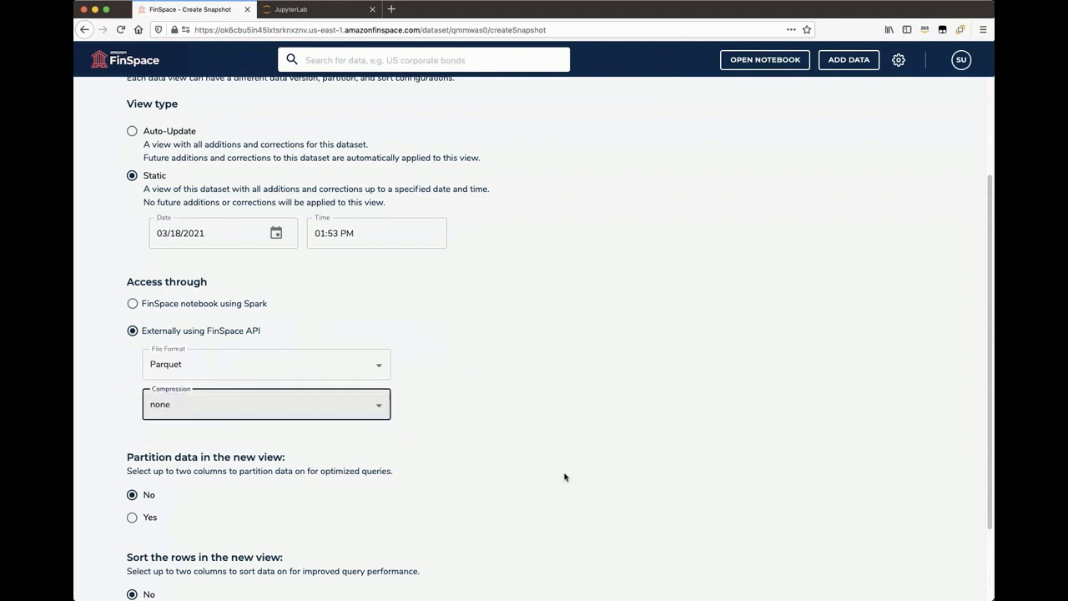
Enable data partitioning to review the available partition columns, and disable it again
scroll(563, 476, down, 3)
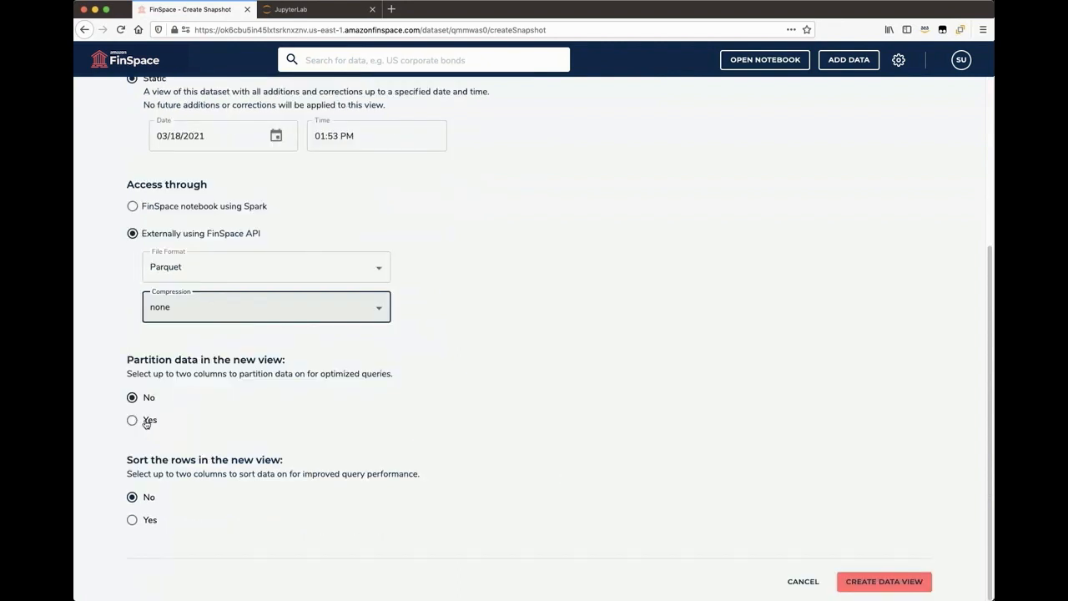
click(132, 420)
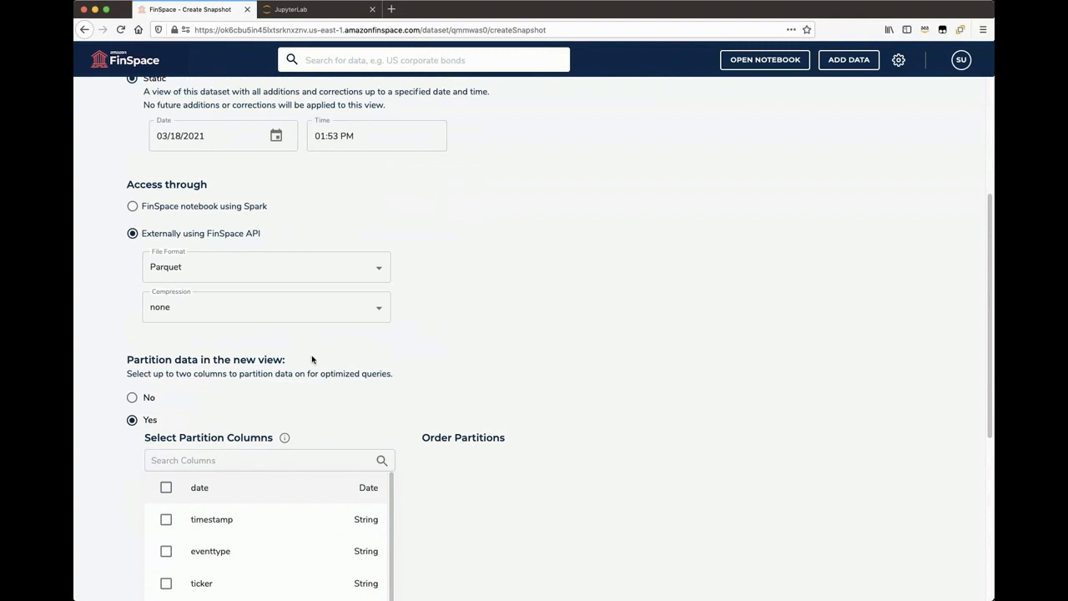
scroll(427, 350, down, 4)
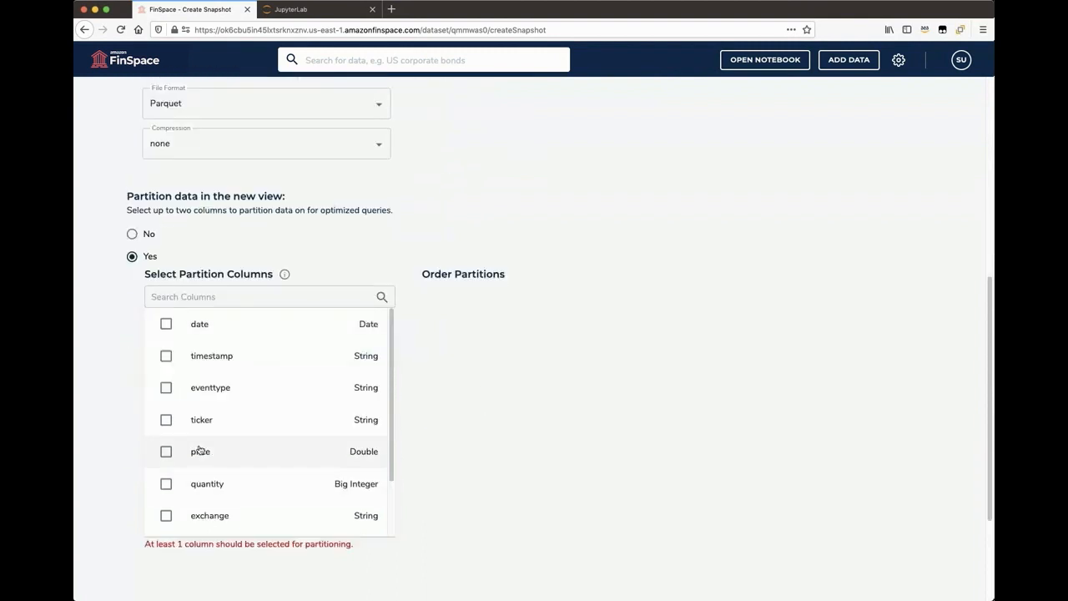
click(147, 237)
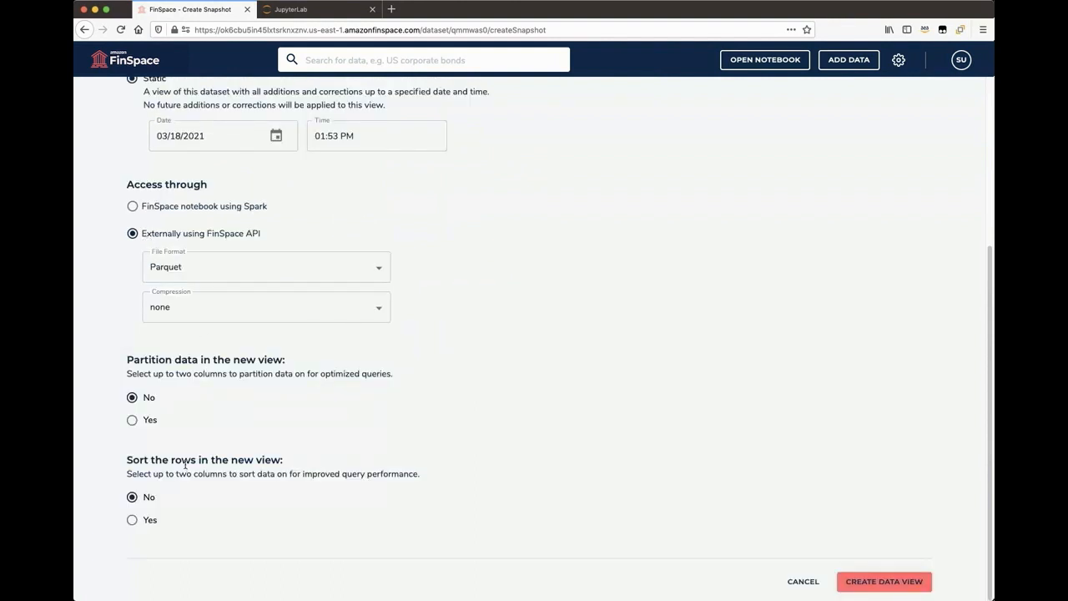
Enable row sorting and review the columns available to sort by
click(150, 521)
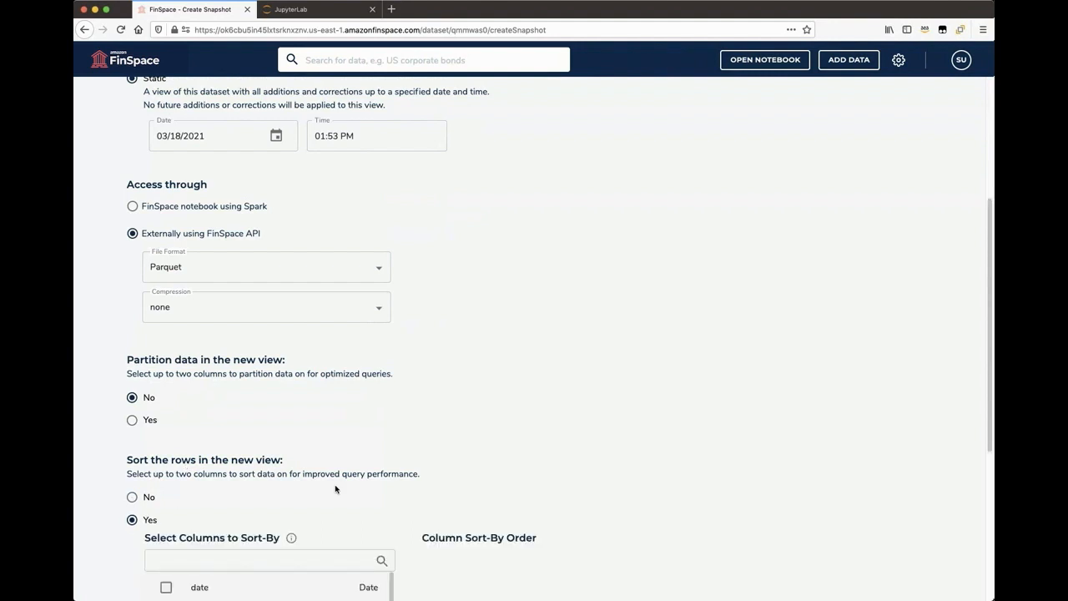
scroll(336, 486, down, 3)
scroll(545, 507, down, 1)
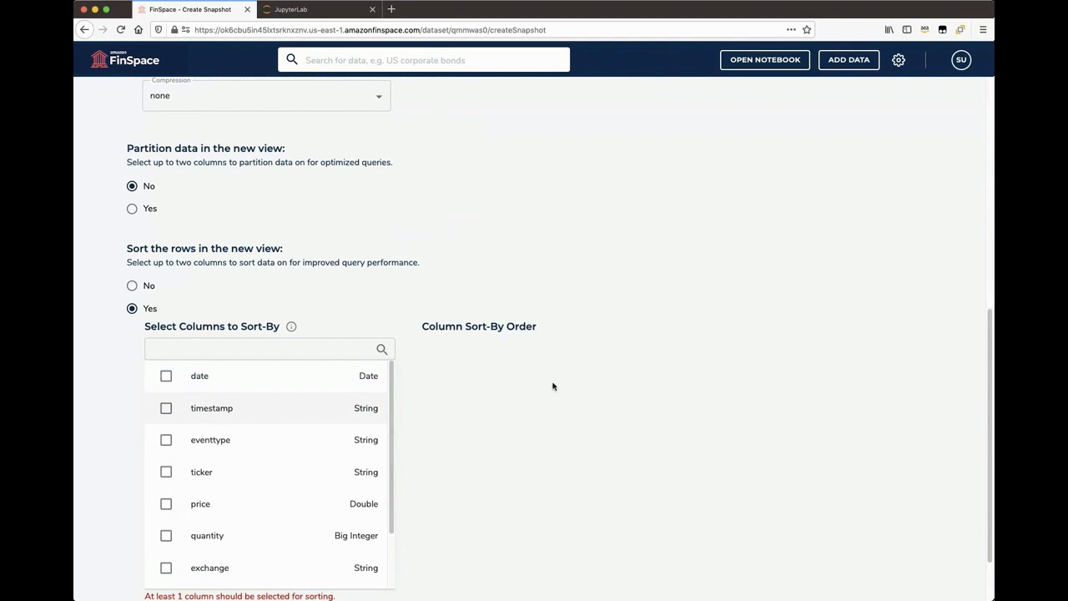
Set the view type to Auto-Update and the access to FinSpace notebook using Spark
scroll(548, 358, up, 2)
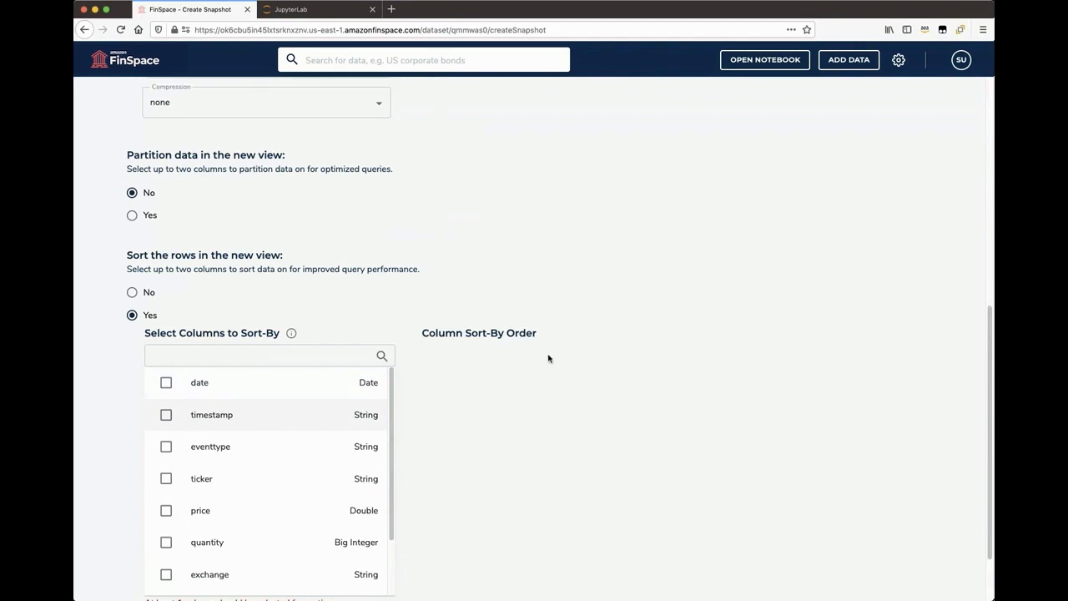
scroll(548, 358, up, 4)
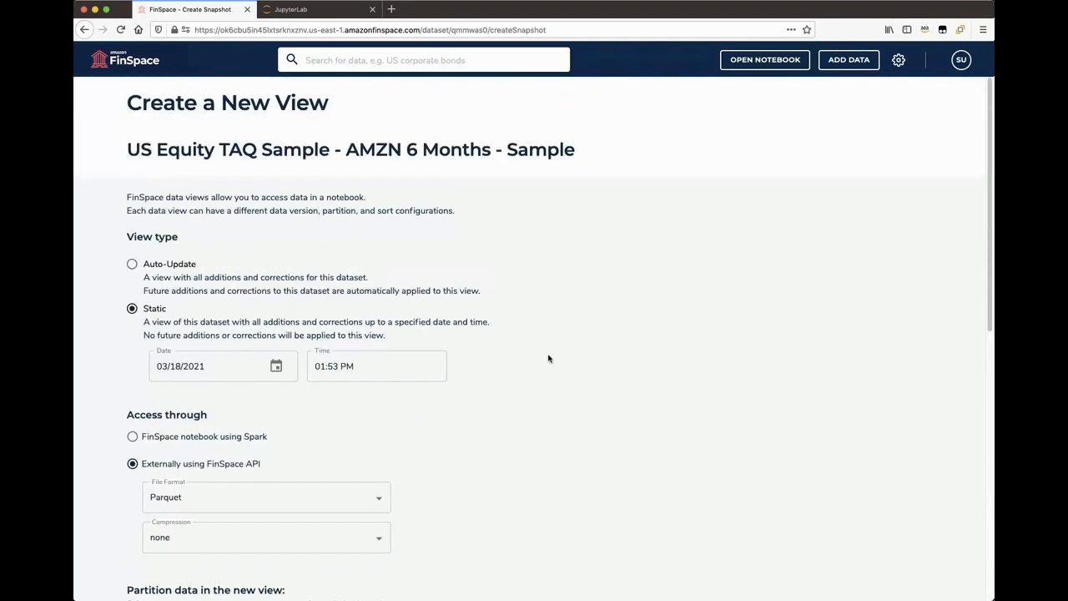
click(169, 264)
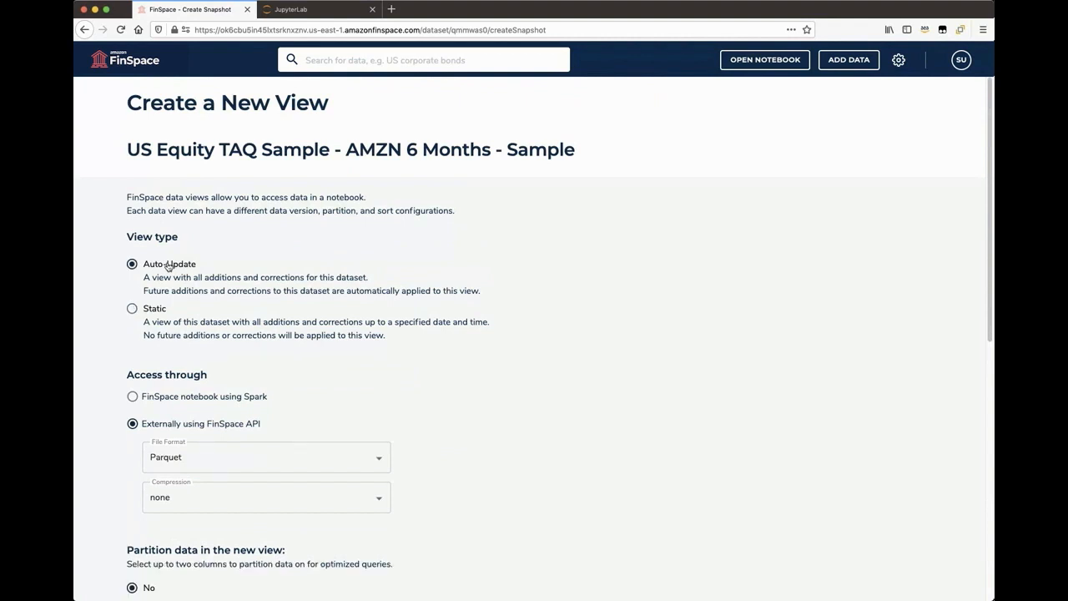
click(158, 398)
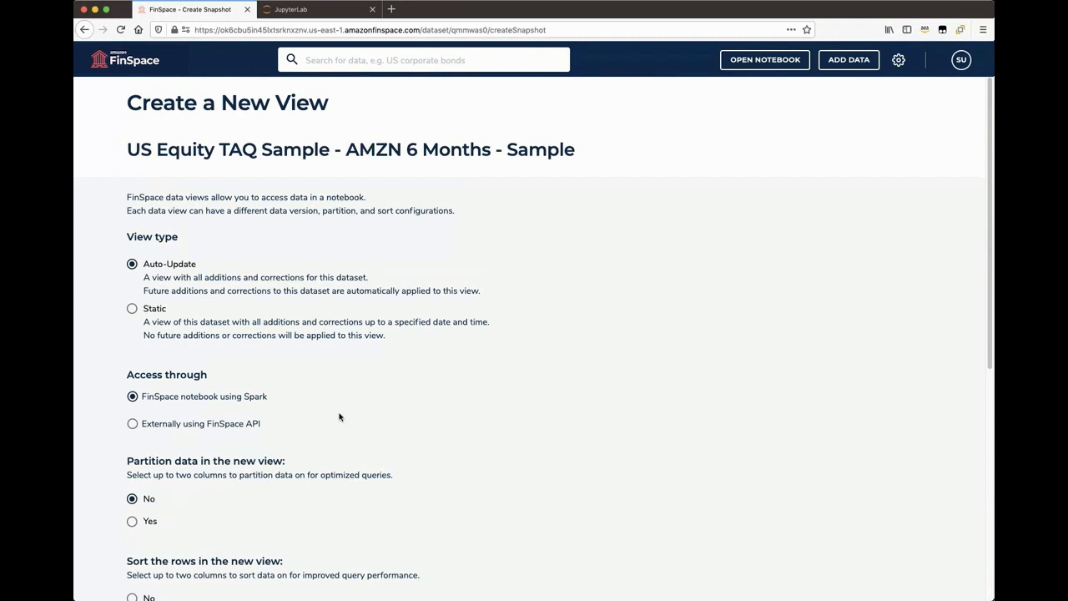
Enable partitioning for the new view and select date as the partition column
scroll(444, 420, down, 5)
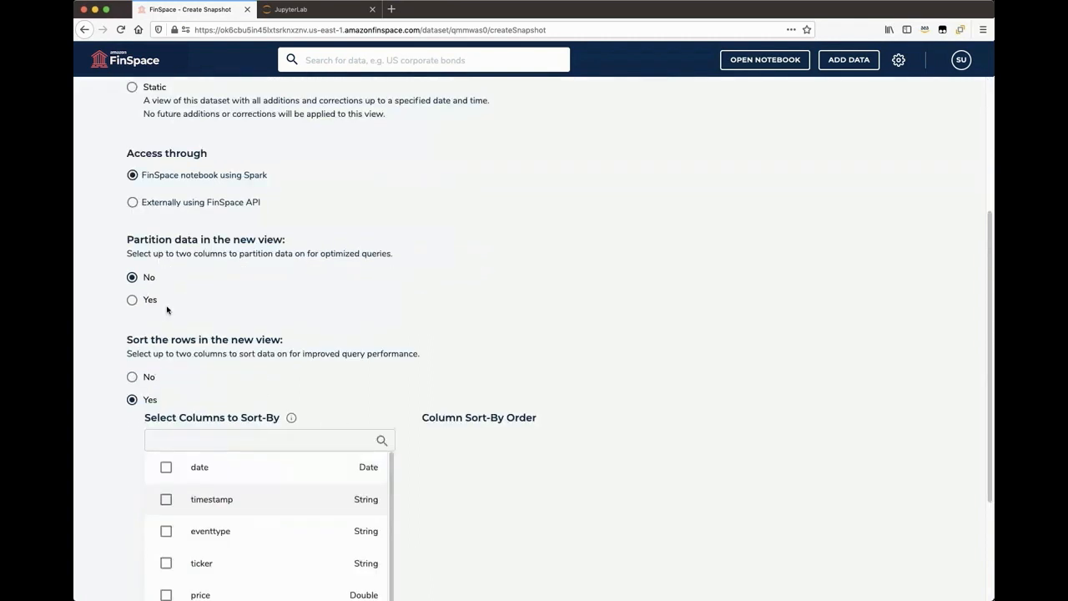
click(149, 300)
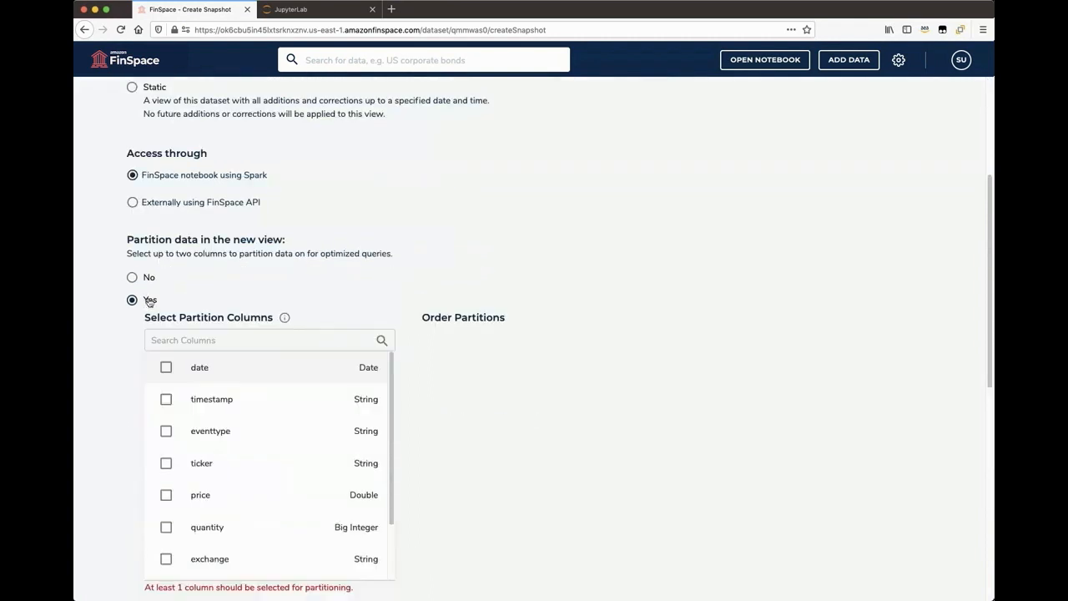
click(166, 369)
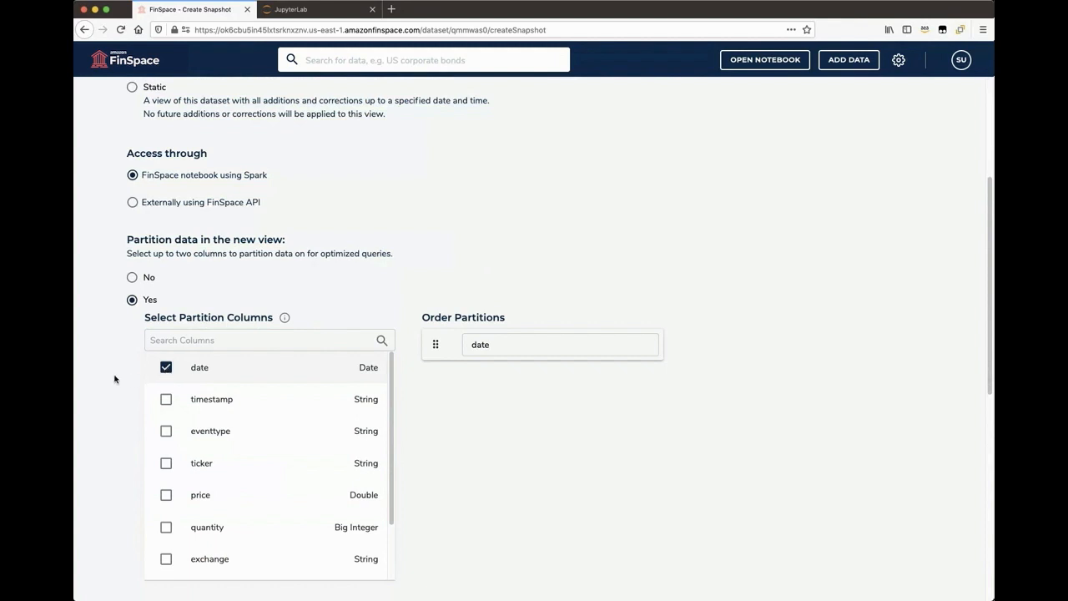
Turn off row sorting and create the data view
scroll(115, 378, down, 1)
scroll(115, 377, down, 2)
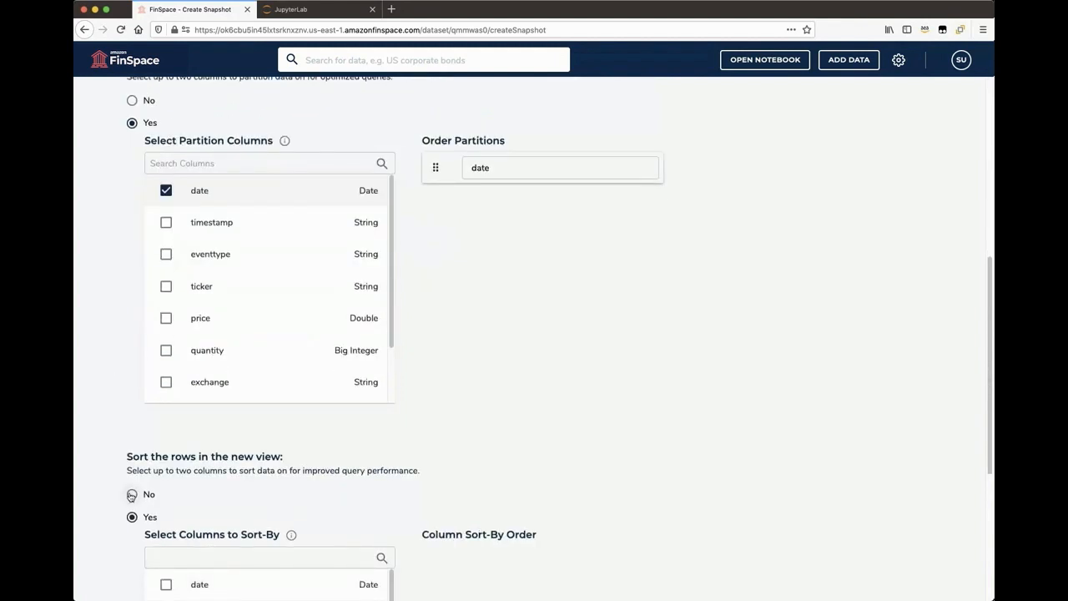
click(131, 495)
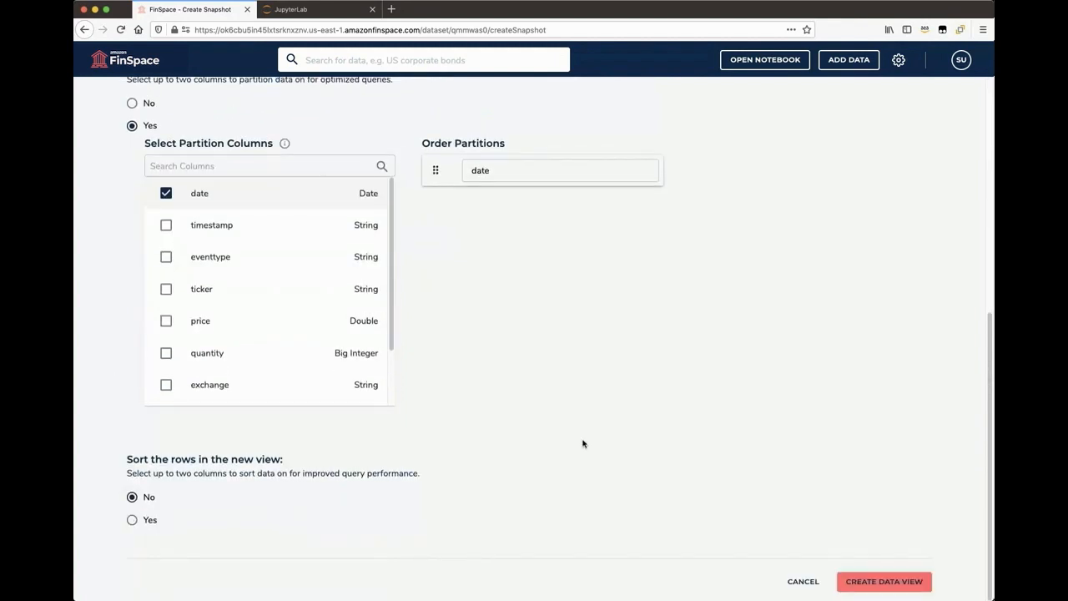
click(884, 584)
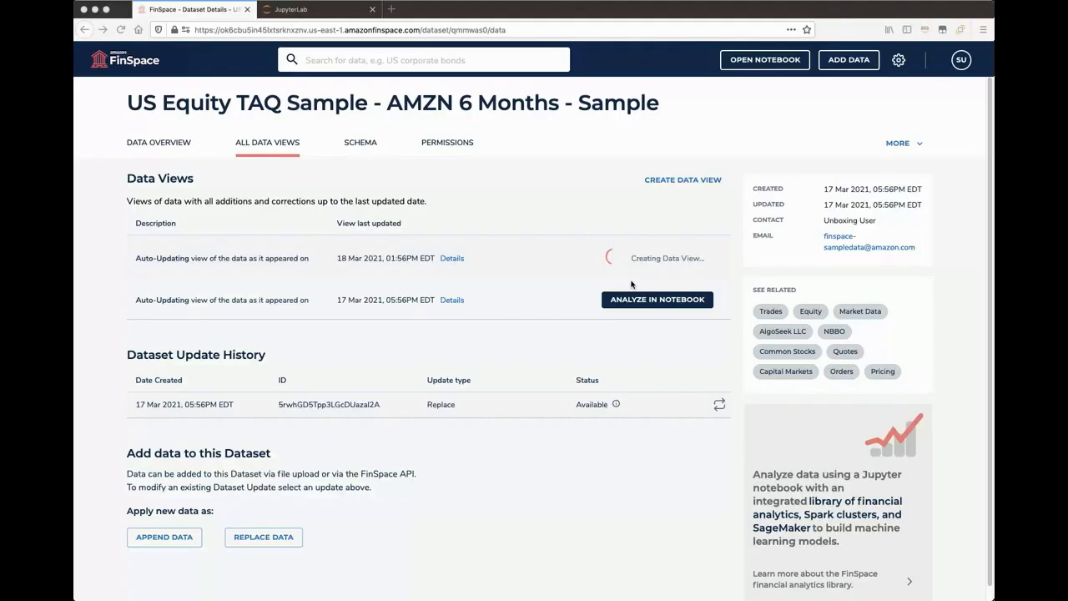
Start a new static data view with external access through the FinSpace API and set its compression to gzip
click(684, 180)
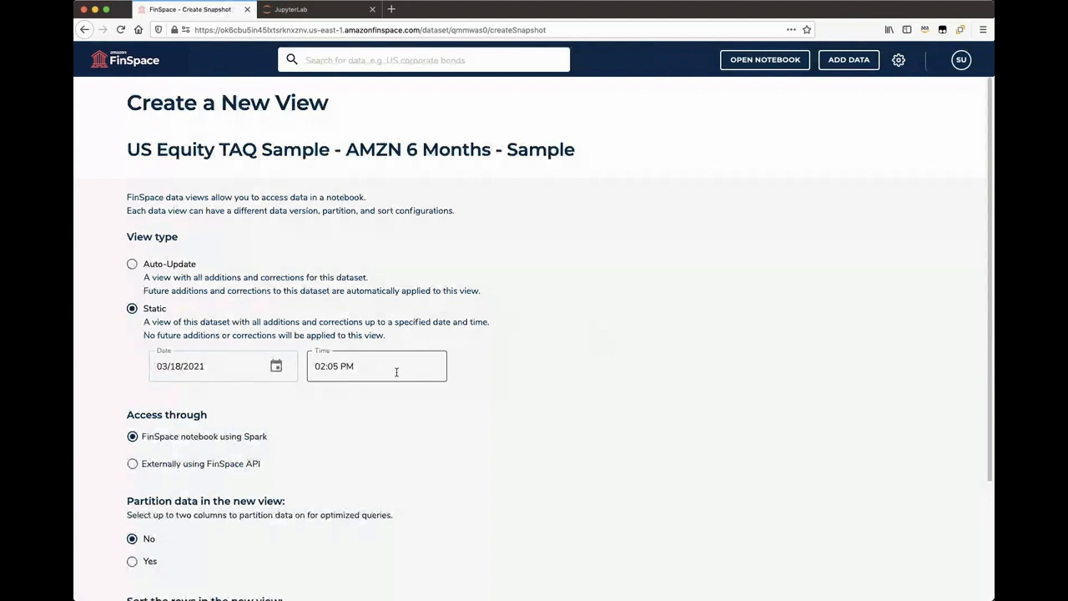
click(132, 463)
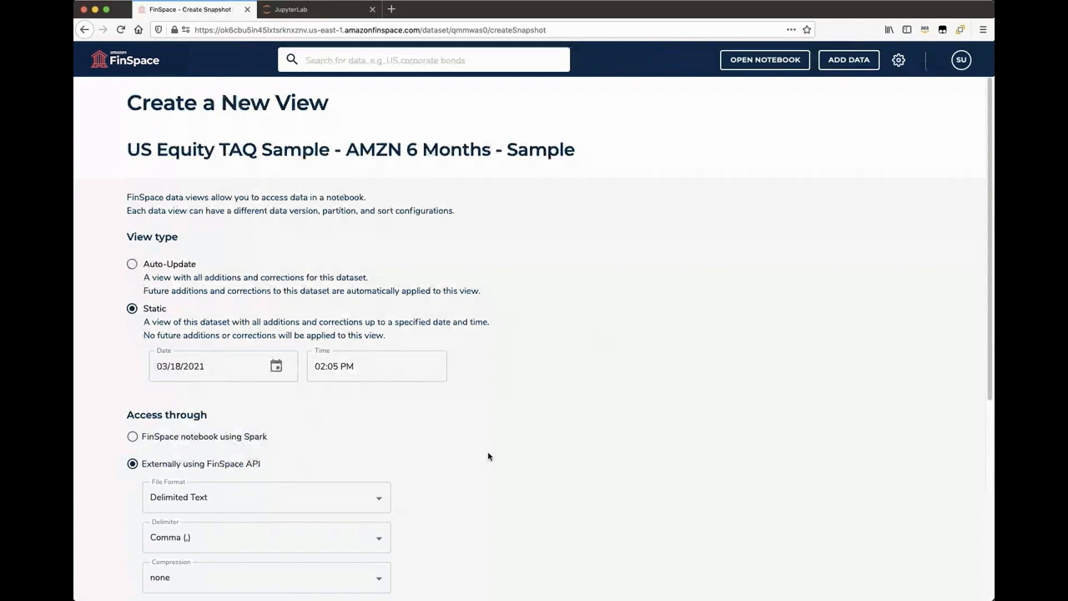
scroll(488, 455, down, 2)
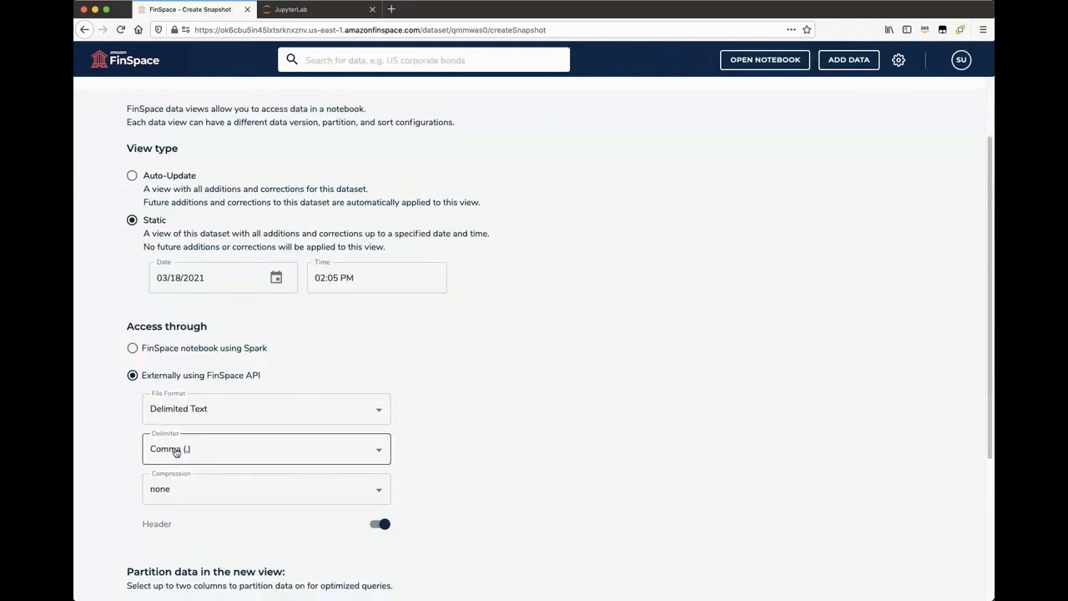
click(177, 494)
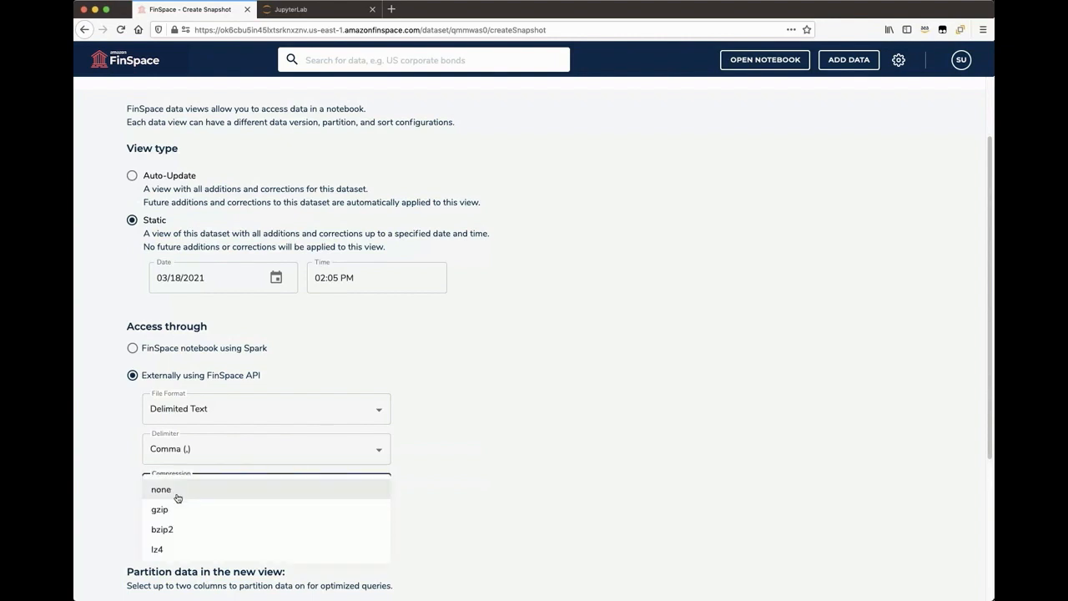
click(175, 512)
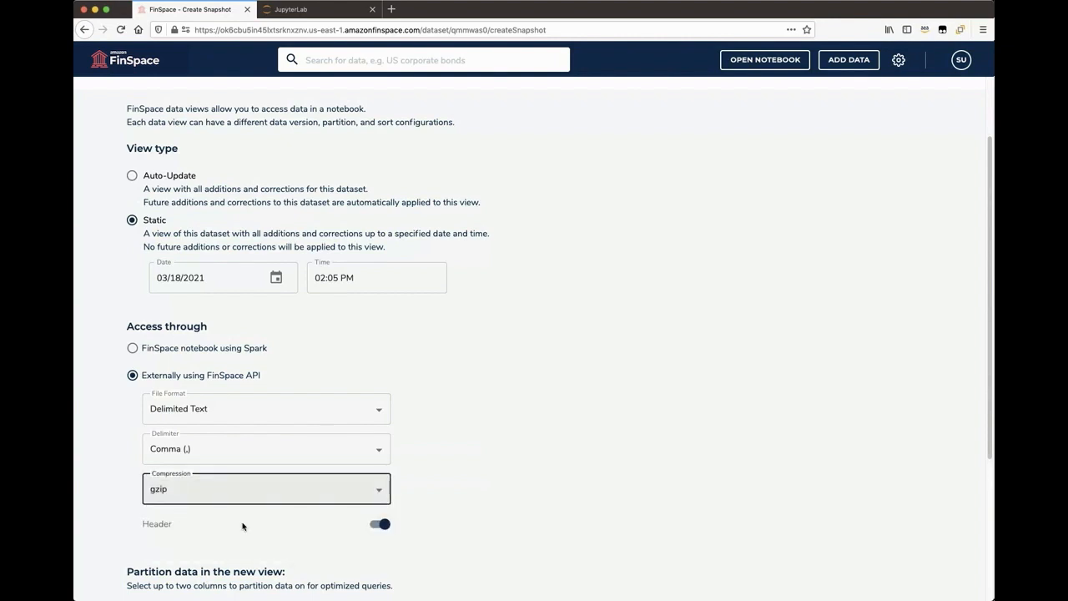
Enable row sorting by the datetime column, leave partitioning off, and create the data view
scroll(392, 526, down, 3)
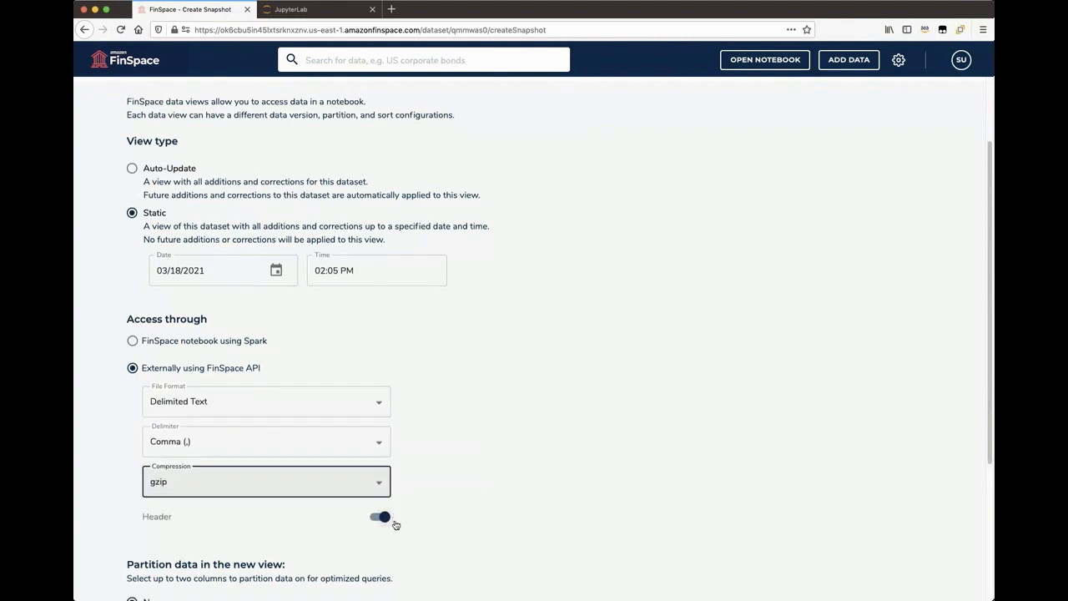
scroll(394, 523, down, 2)
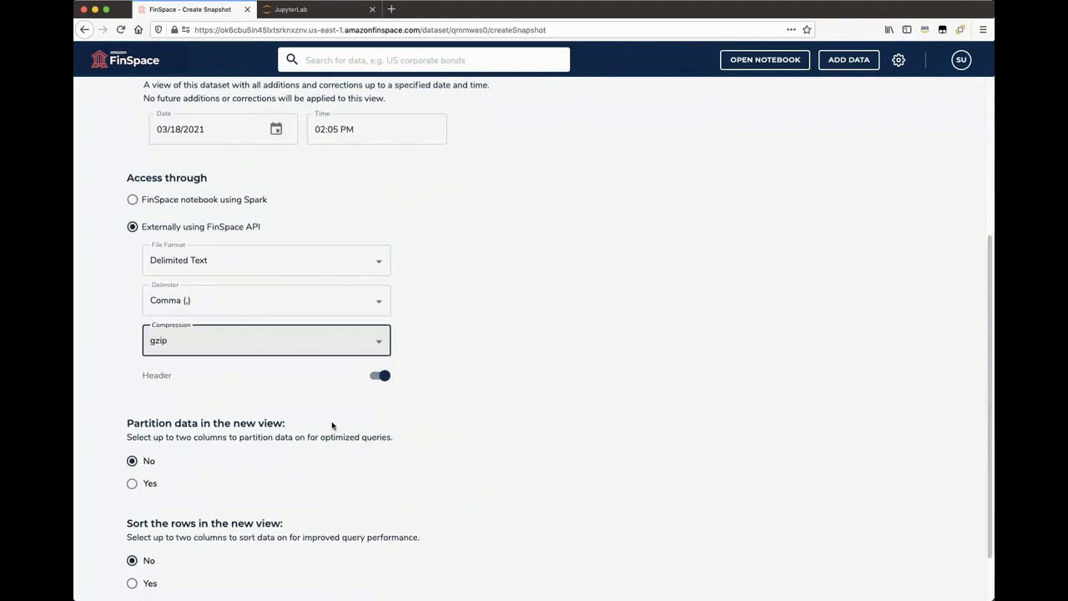
scroll(332, 425, down, 2)
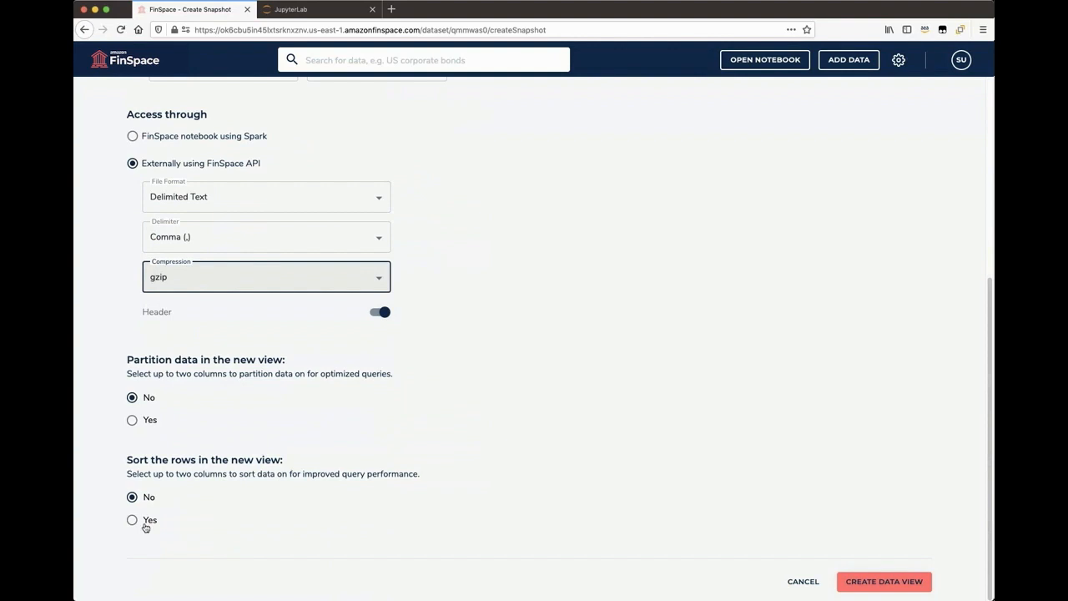
click(132, 520)
scroll(440, 489, down, 1)
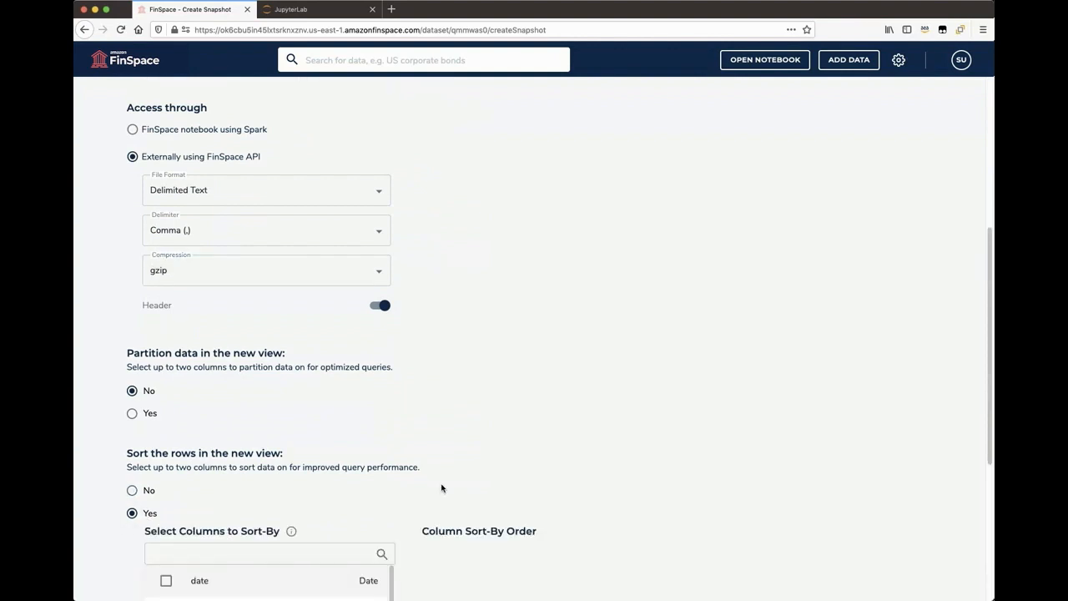
scroll(440, 489, down, 3)
scroll(251, 524, down, 2)
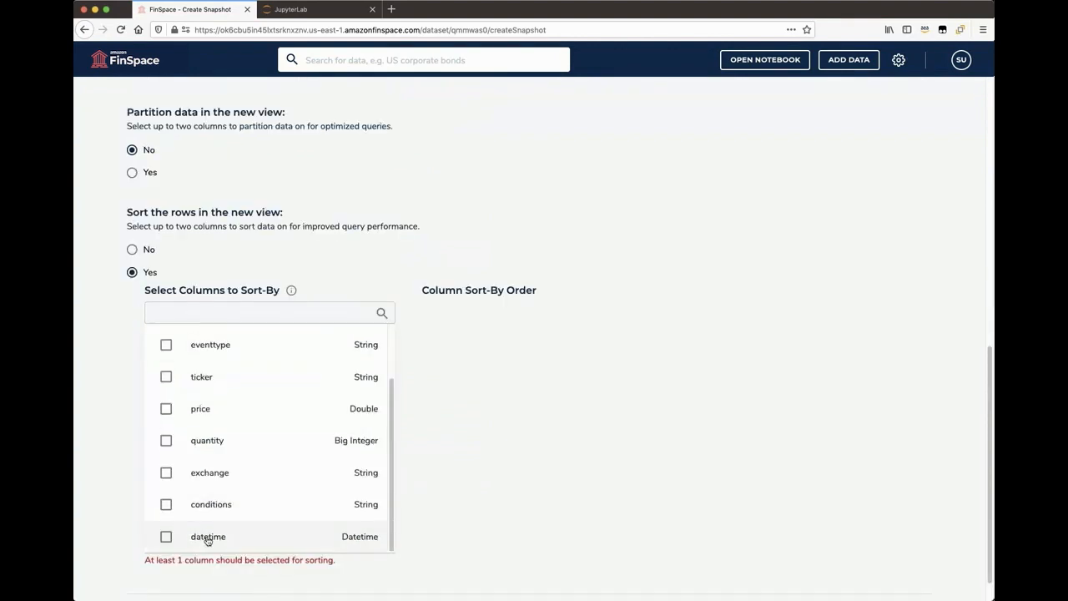
click(166, 537)
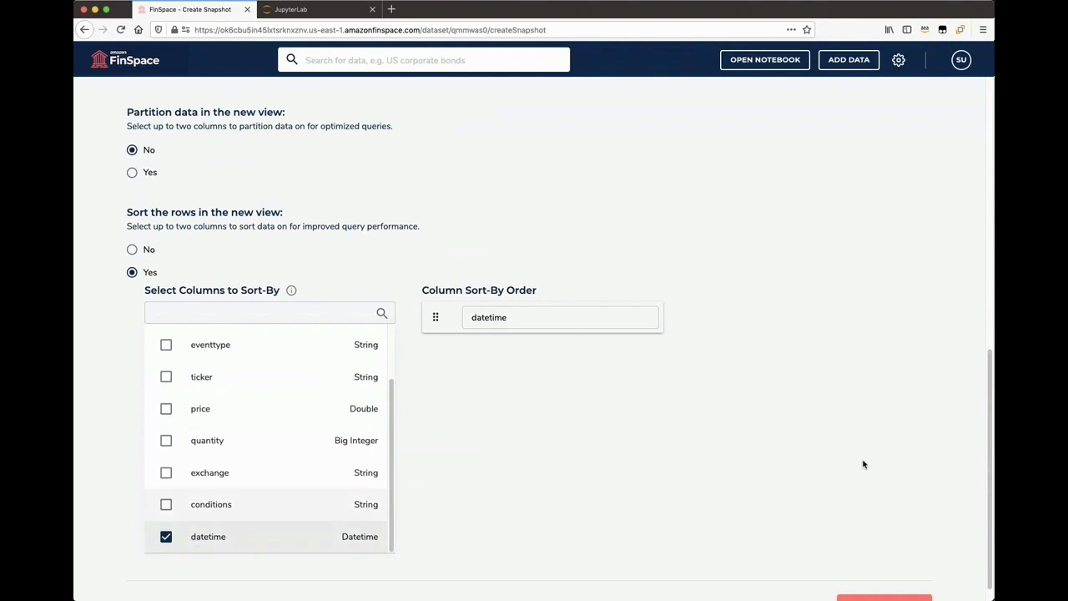
scroll(863, 463, down, 1)
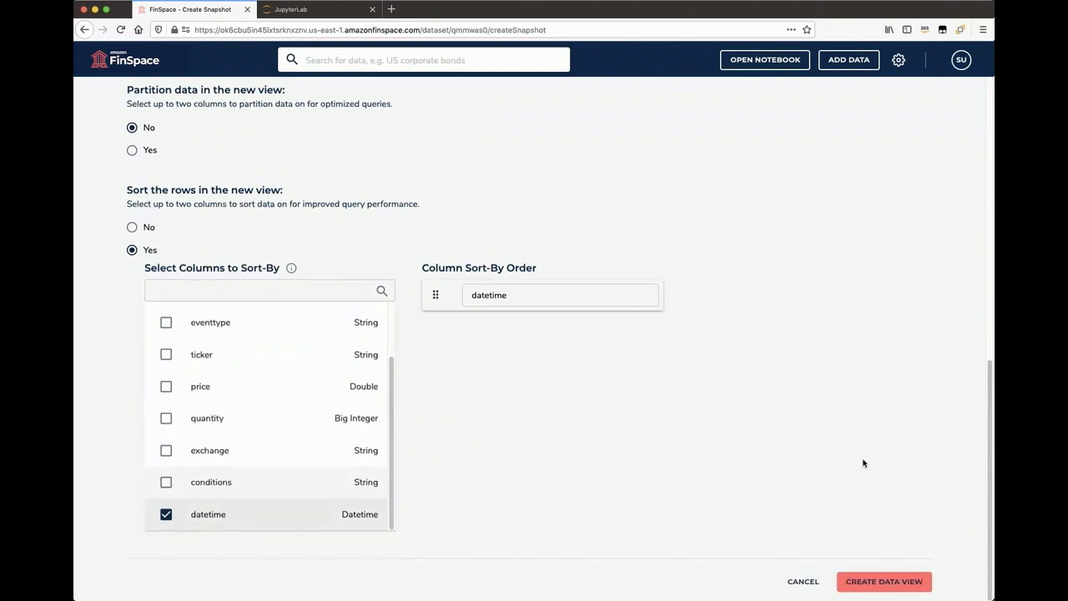
click(874, 583)
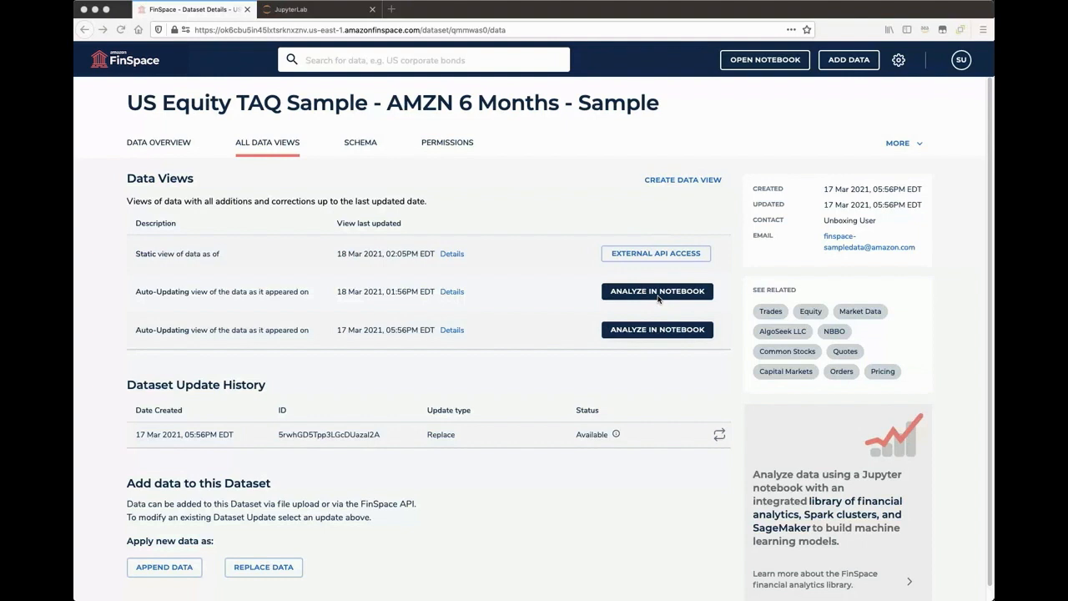
Review the details of the newer auto-updating view and the external API access information of the static view
click(451, 292)
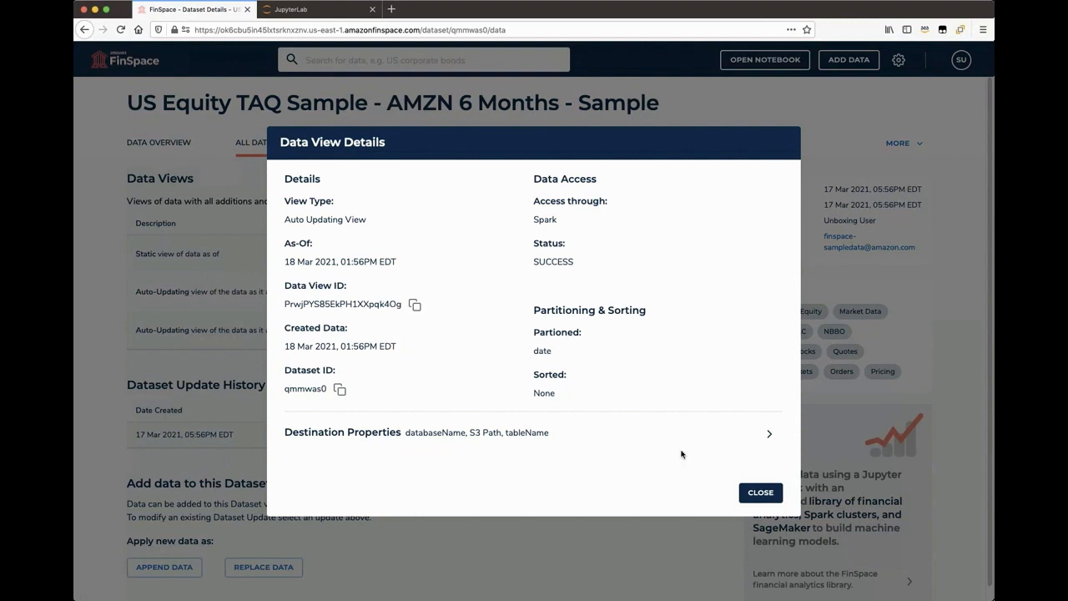
click(757, 492)
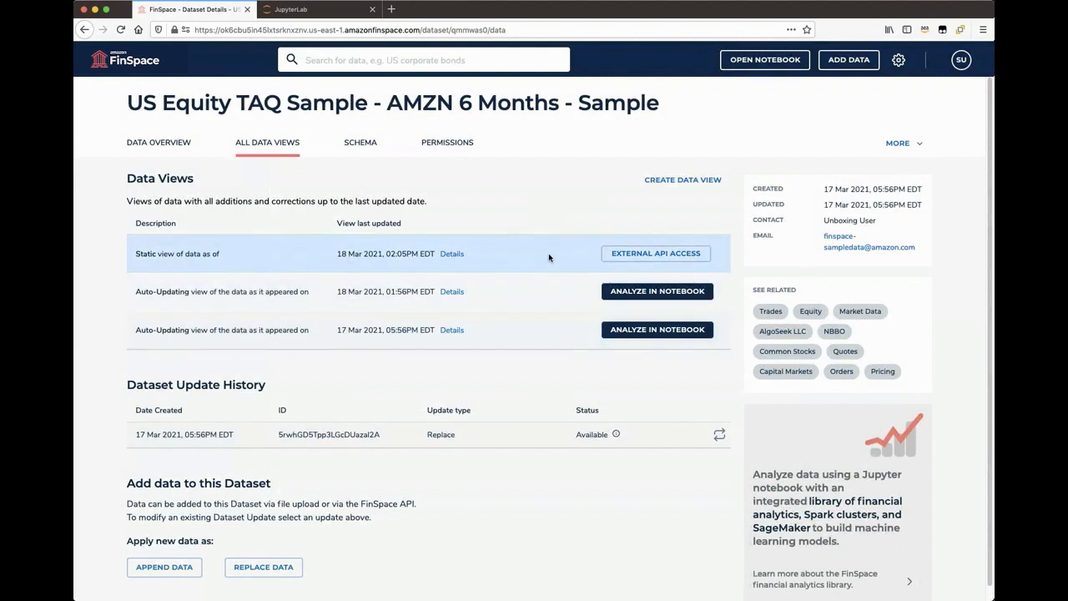
click(637, 258)
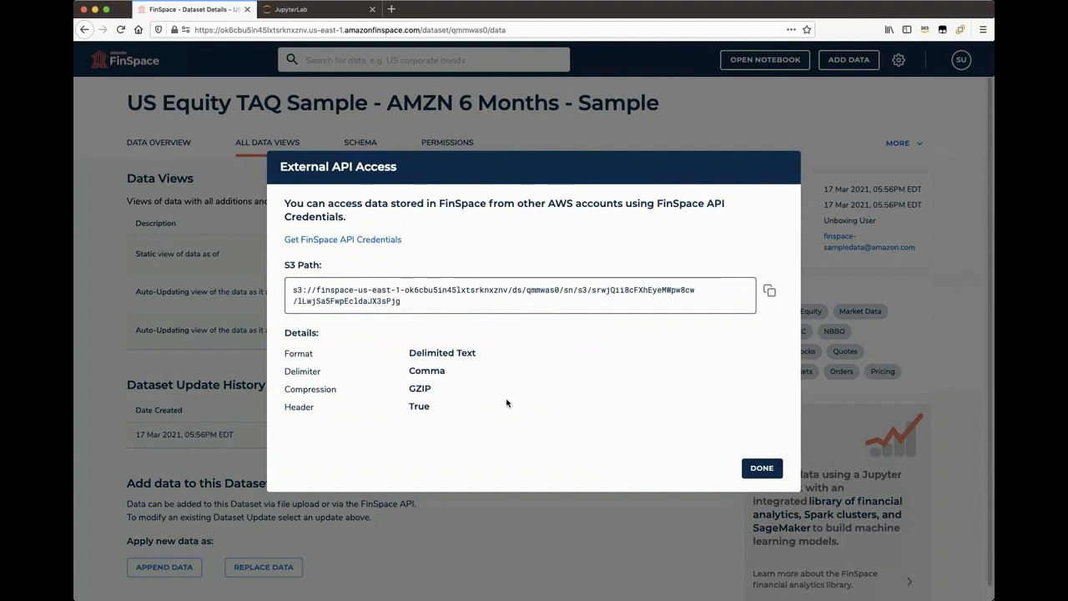
click(757, 468)
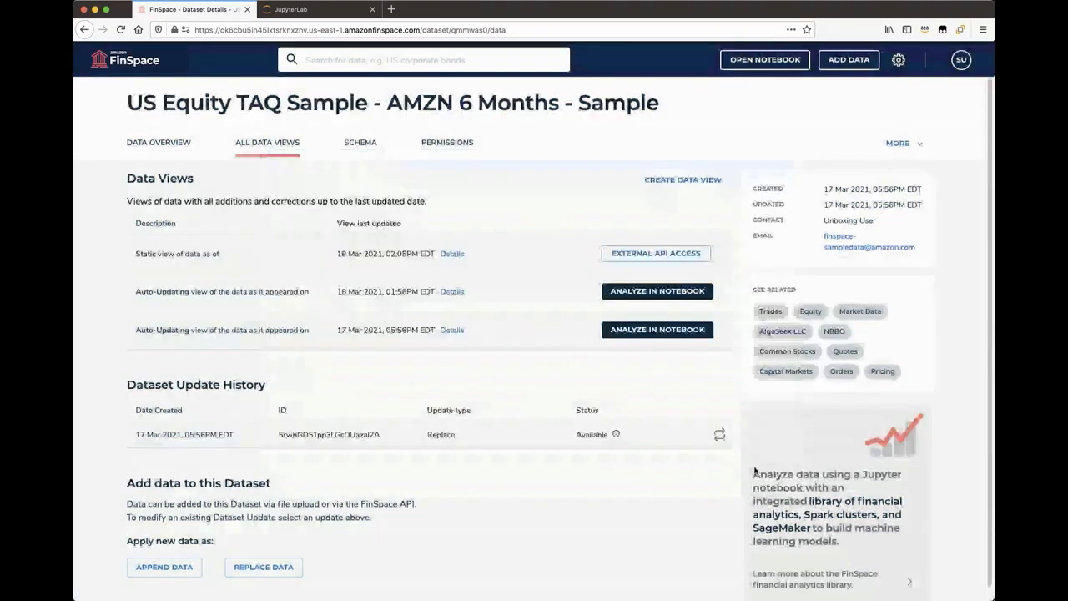